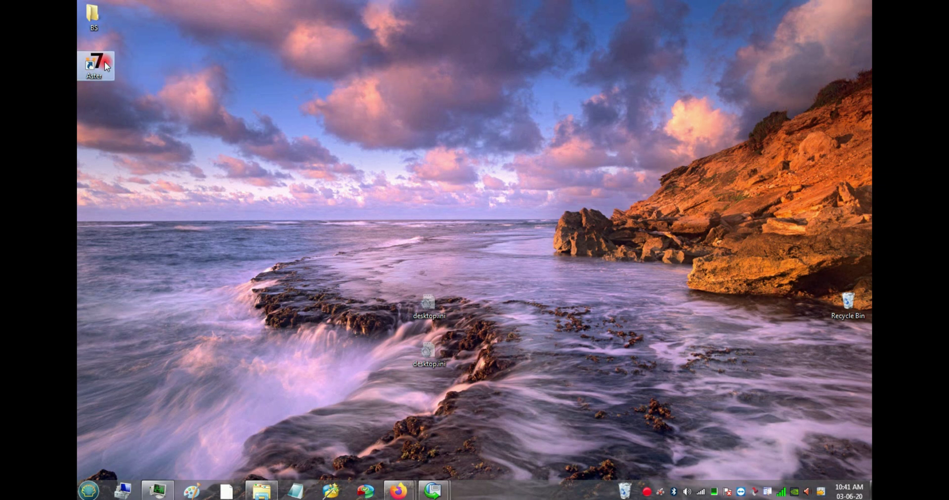
Launch ASTER Control and check Terminal 1's IP address choices, finding only Not assigned.
{"action": "double_click", "coordinate": [321, 114]}
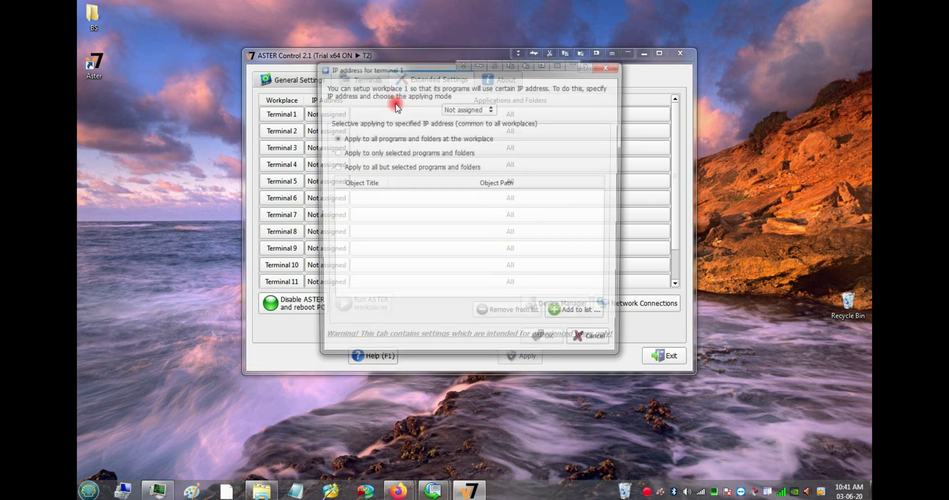
{"action": "left_click", "coordinate": [462, 108]}
{"action": "left_click", "coordinate": [487, 98]}
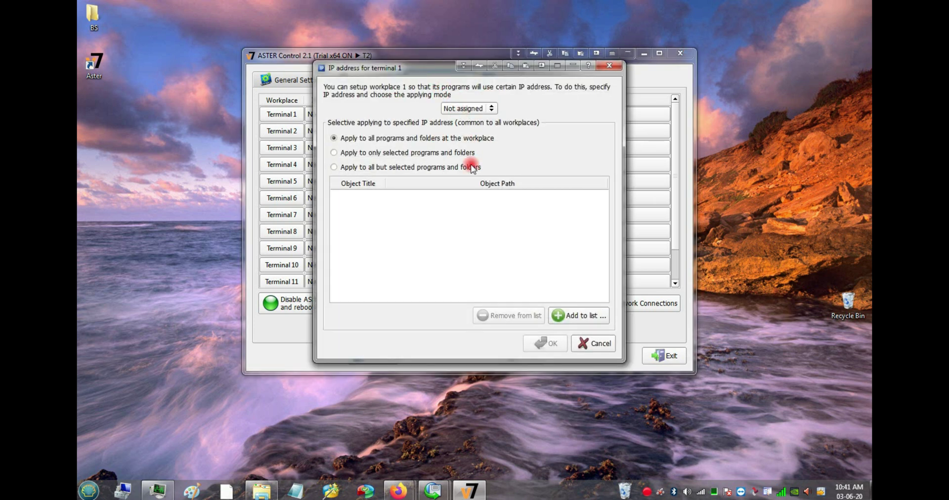
{"action": "left_click", "coordinate": [462, 108]}
{"action": "left_click", "coordinate": [487, 118]}
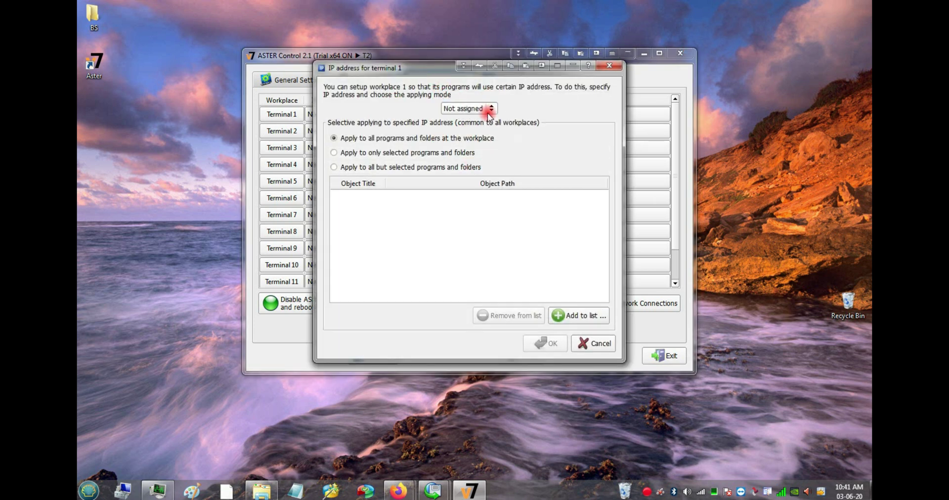
Recheck the list, cancel Terminal 1's IP address setup and exit ASTER Control.
{"action": "left_click", "coordinate": [489, 110]}
{"action": "left_click", "coordinate": [488, 112]}
{"action": "left_click", "coordinate": [488, 112]}
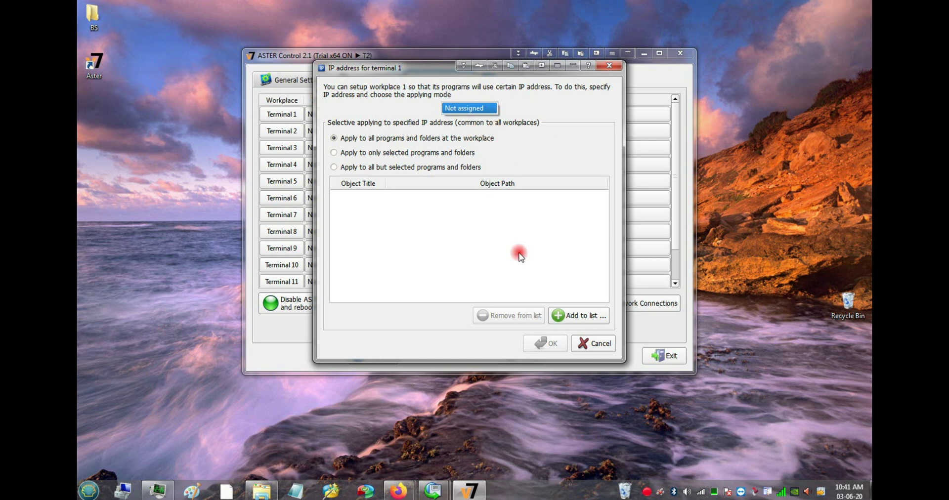
{"action": "left_click", "coordinate": [596, 343]}
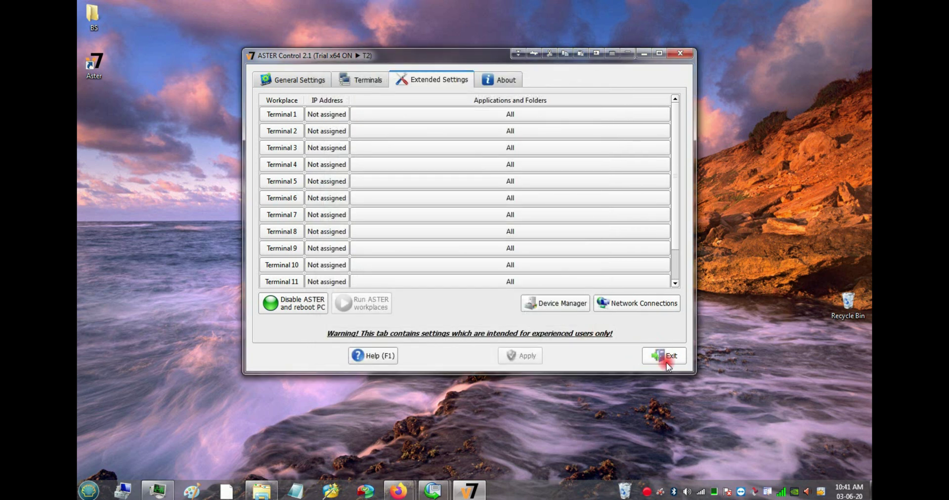
{"action": "left_click", "coordinate": [665, 357]}
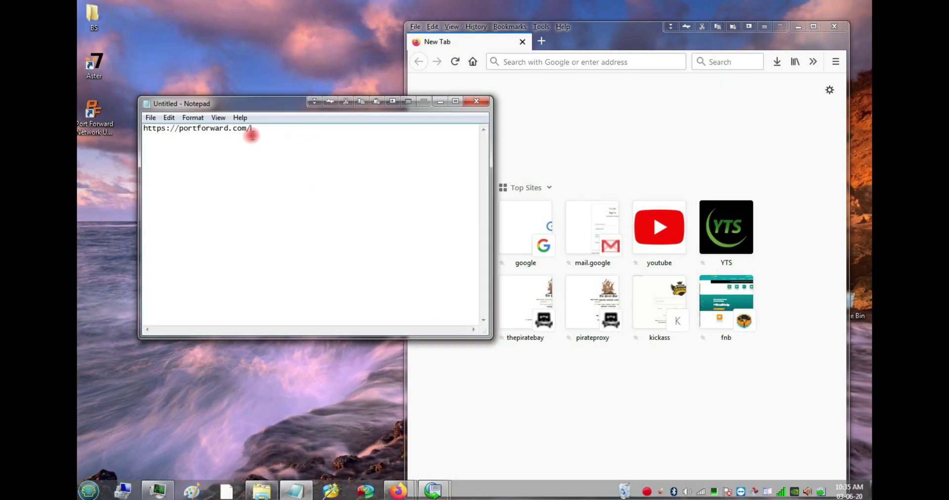
Copy the portforward.com address from Notepad and load it in a maximized Firefox.
{"action": "left_click_drag", "start_coordinate": [297, 131], "coordinate": [143, 130]}
{"action": "key", "text": "ctrl+c"}
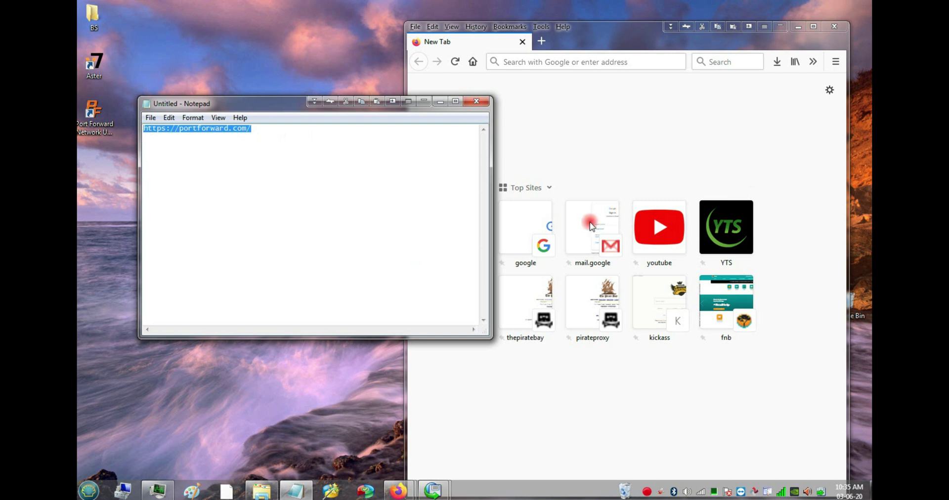
{"action": "left_click", "coordinate": [570, 59]}
{"action": "right_click", "coordinate": [572, 60]}
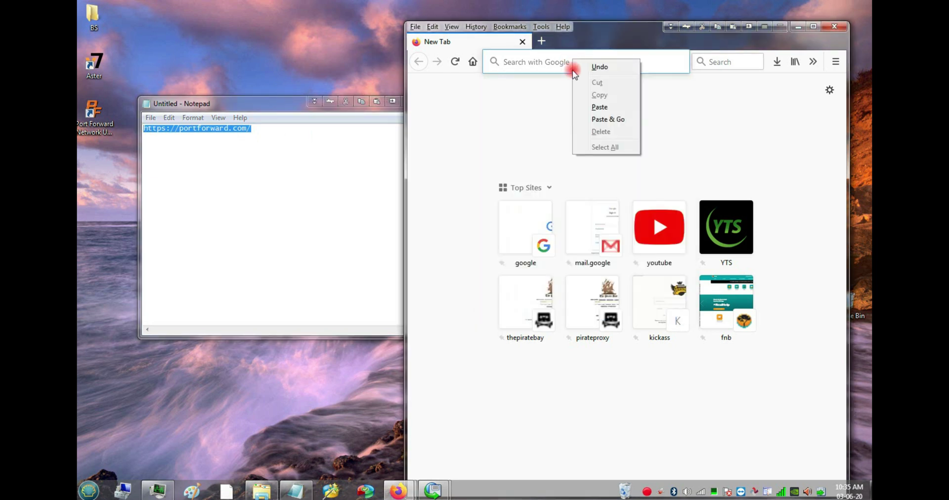
{"action": "left_click", "coordinate": [611, 119]}
{"action": "left_click", "coordinate": [814, 27]}
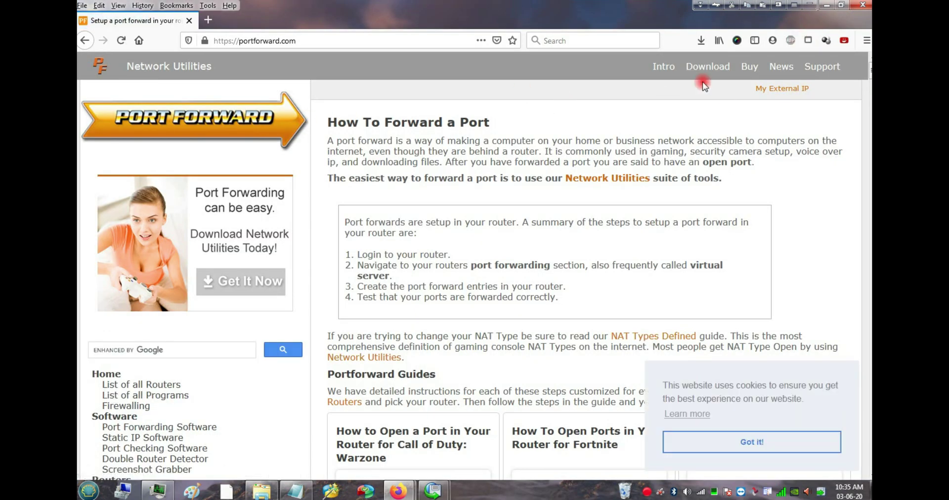
Download and save the SetupPortforwardNetworkUtilities.exe installer from the Network Utilities page.
{"action": "left_click", "coordinate": [707, 69]}
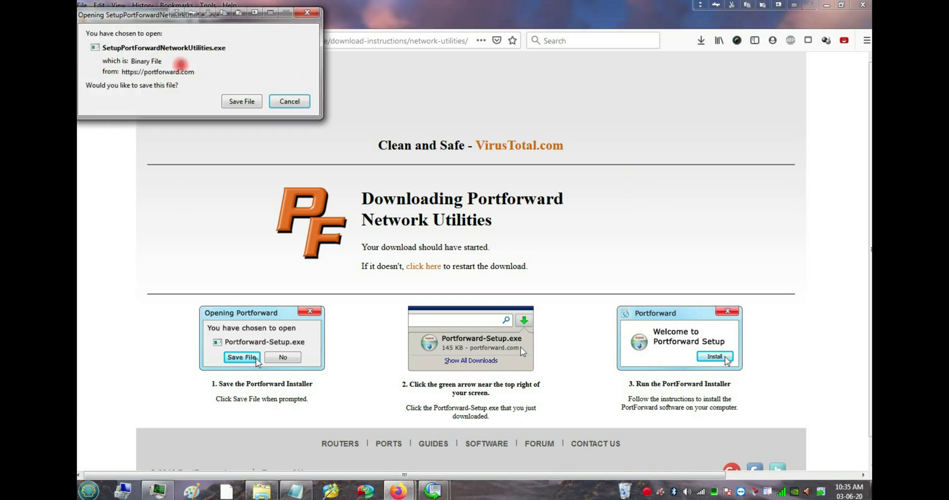
{"action": "left_click", "coordinate": [236, 99]}
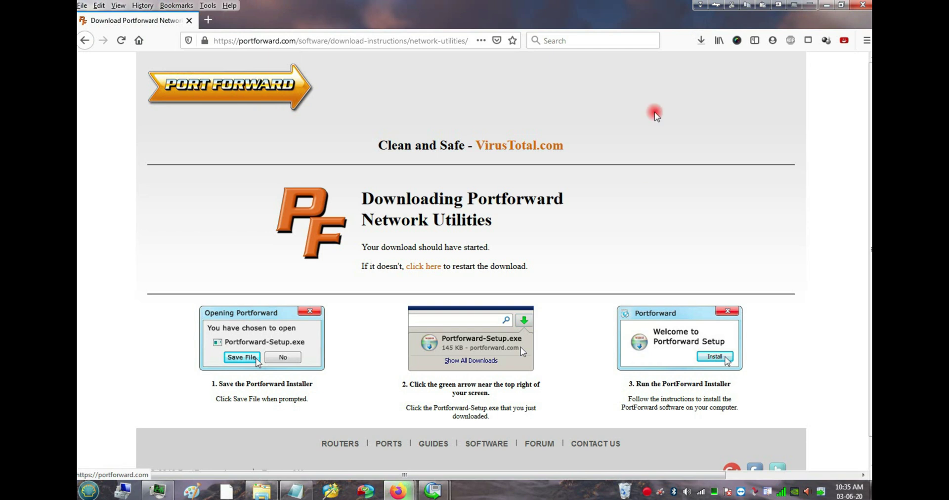
{"action": "left_click", "coordinate": [699, 43]}
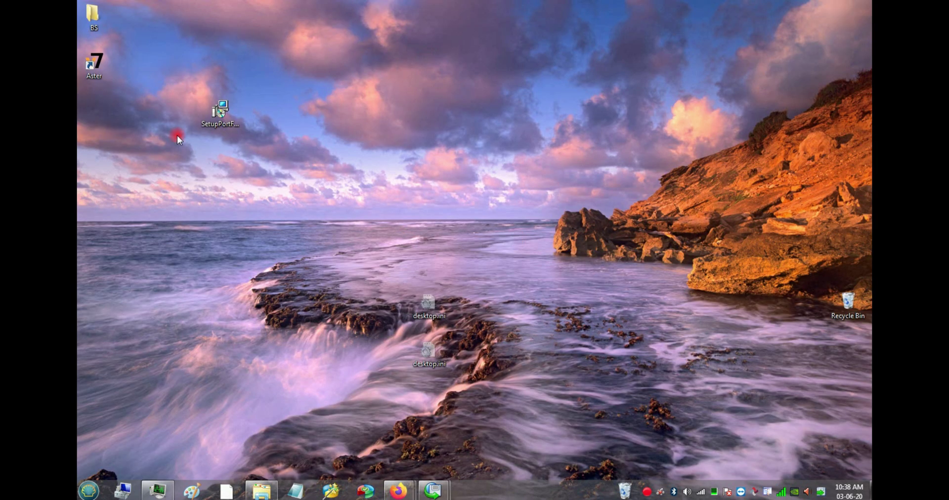
Run SetupPortforwardNetworkUtilities.exe, install it, and start Network Utilities in trial mode.
{"action": "double_click", "coordinate": [219, 111]}
{"action": "left_click", "coordinate": [503, 256]}
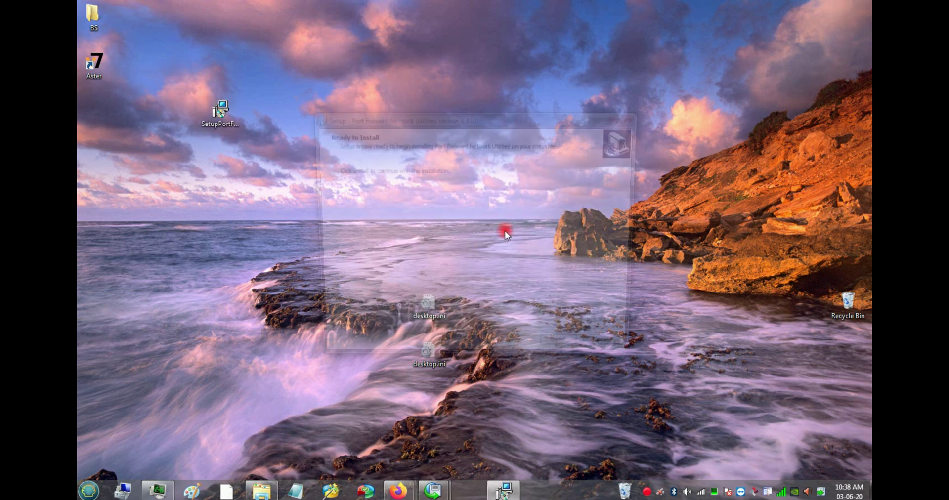
{"action": "left_click", "coordinate": [573, 354]}
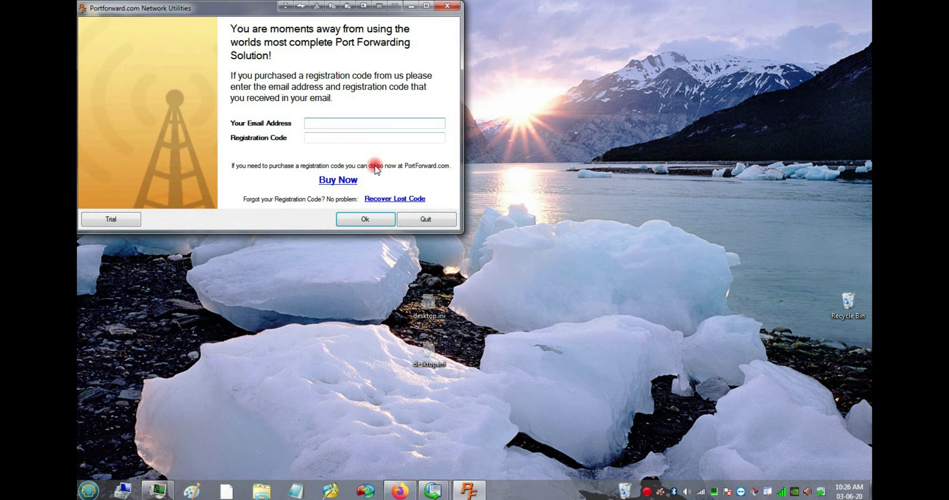
{"action": "left_click", "coordinate": [131, 223]}
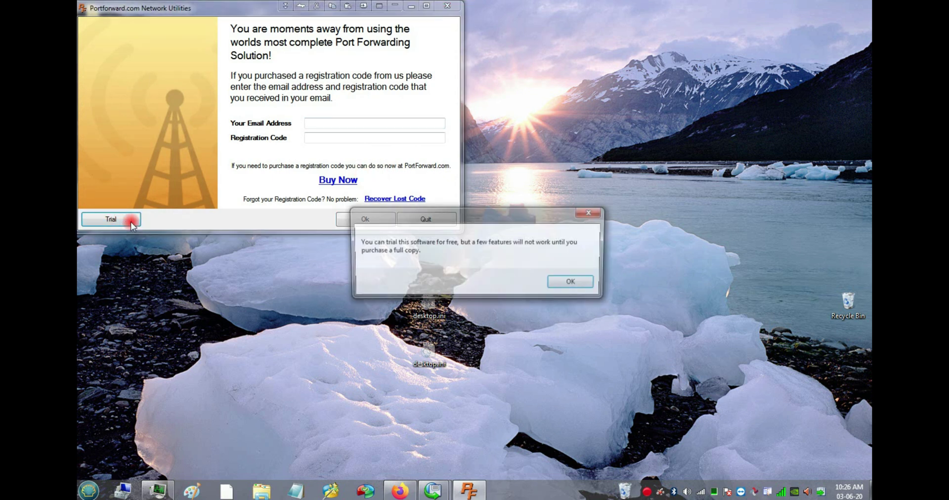
{"action": "left_click", "coordinate": [563, 288]}
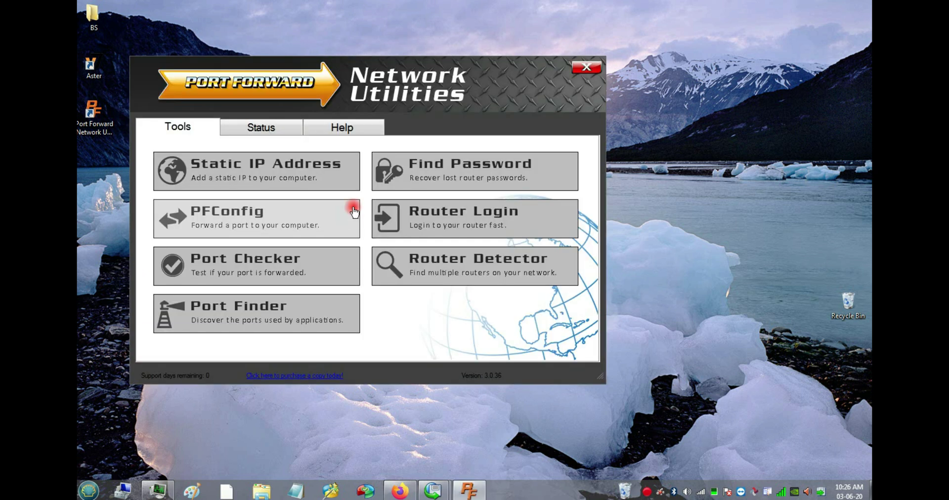
Make the wireless adapter's IP 192.168.1.150 static, then close the Static IP tool and trial prompt.
{"action": "left_click", "coordinate": [263, 181]}
{"action": "left_click", "coordinate": [363, 204]}
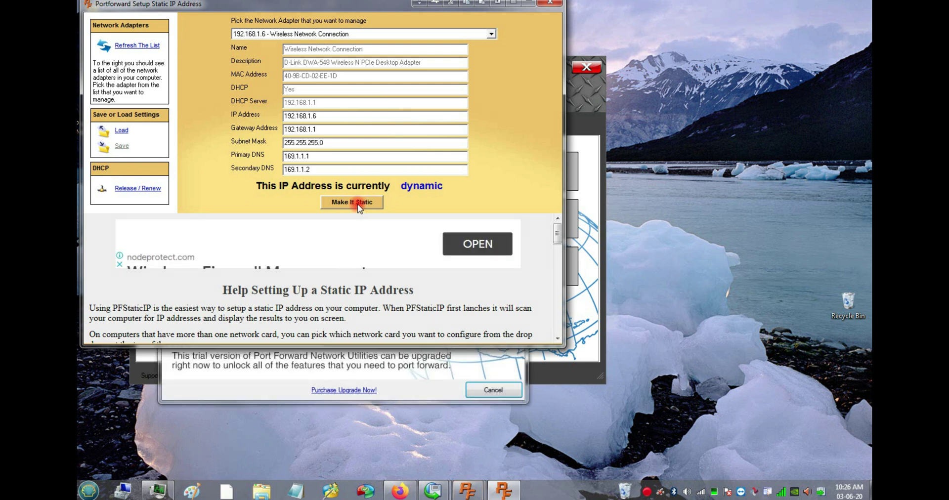
{"action": "left_click", "coordinate": [360, 205]}
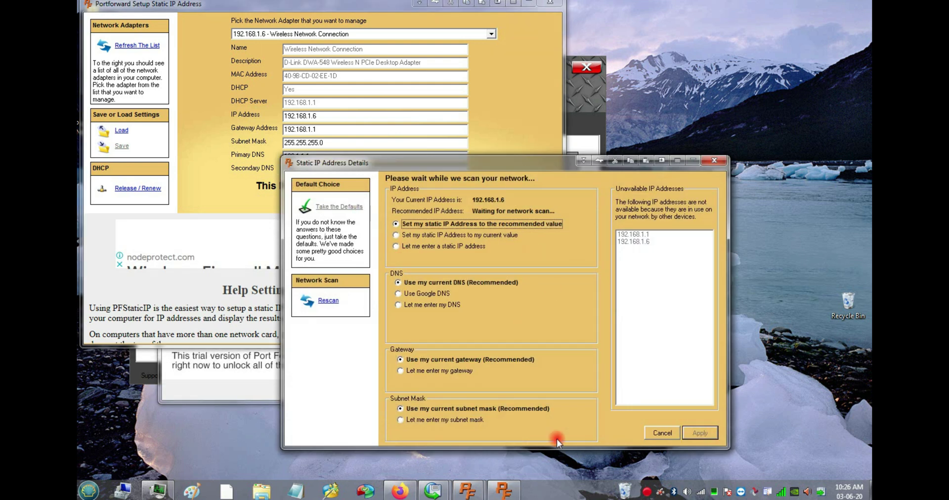
{"action": "left_click", "coordinate": [709, 435]}
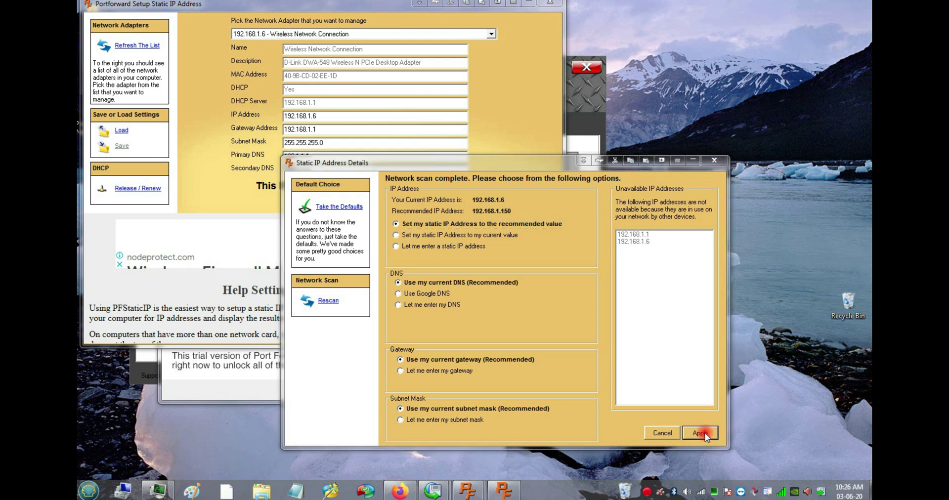
{"action": "left_click", "coordinate": [354, 259]}
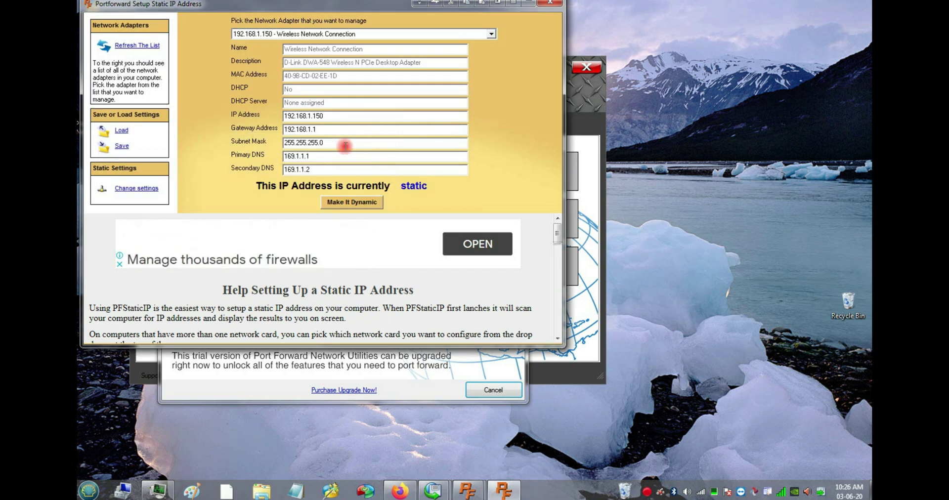
{"action": "left_click", "coordinate": [553, 6]}
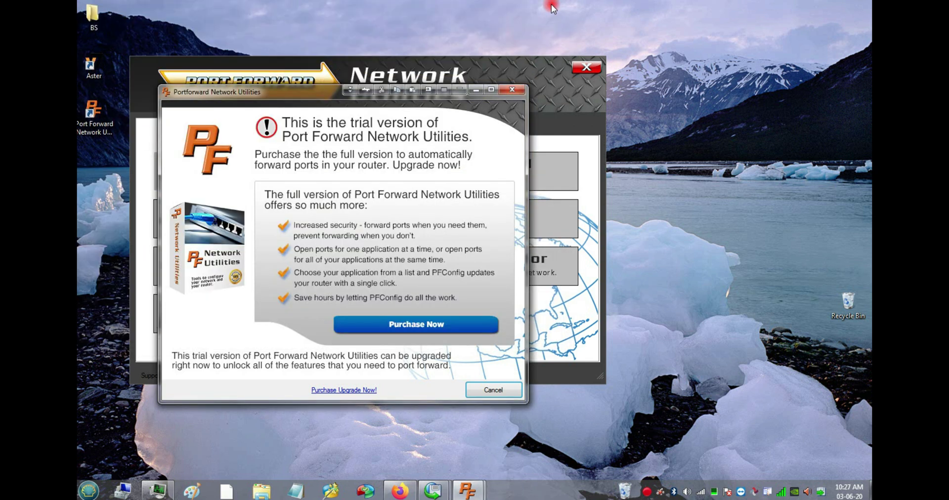
{"action": "left_click", "coordinate": [483, 396]}
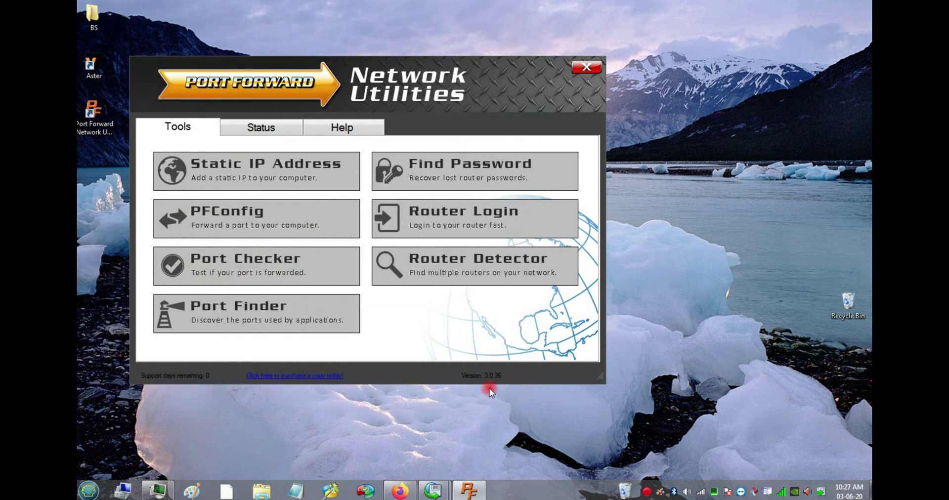
Close Network Utilities, relaunch ASTER Control and view Terminal 1's IP list, now showing 192.168.1.150.
{"action": "left_click", "coordinate": [586, 68]}
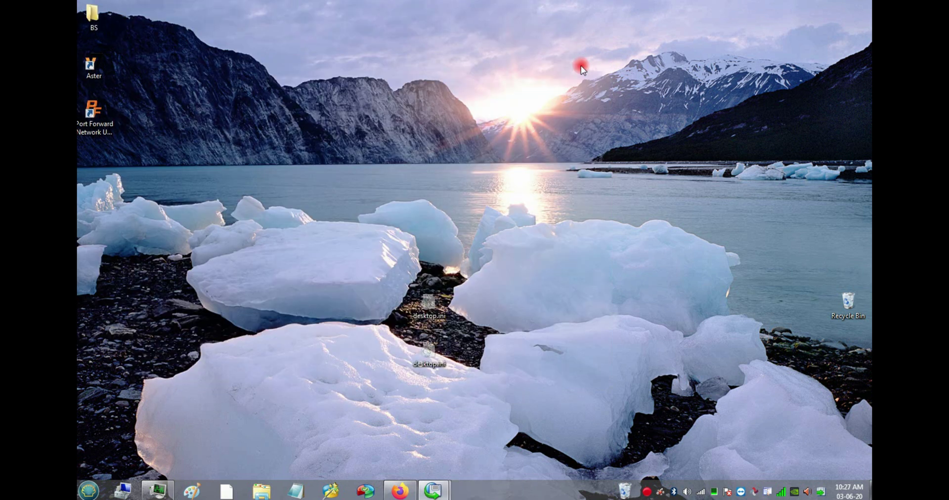
{"action": "double_click", "coordinate": [91, 74]}
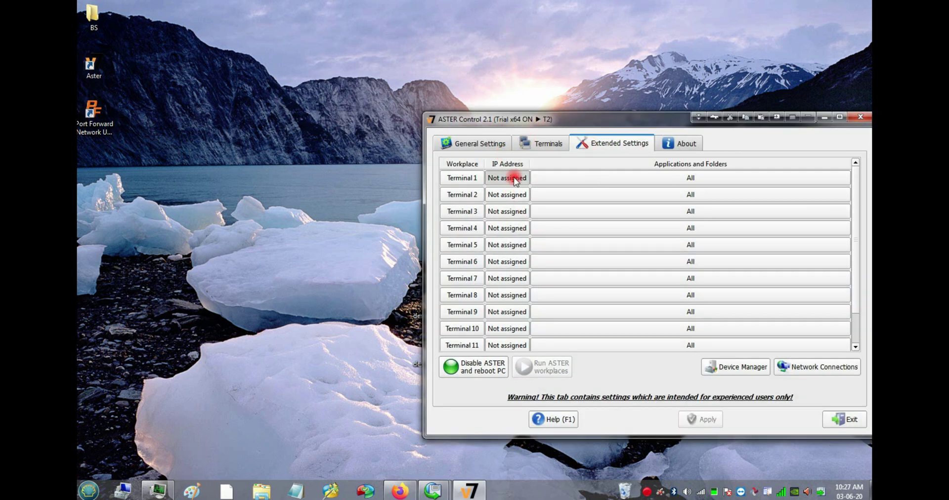
{"action": "left_click", "coordinate": [515, 178]}
{"action": "left_click", "coordinate": [583, 172]}
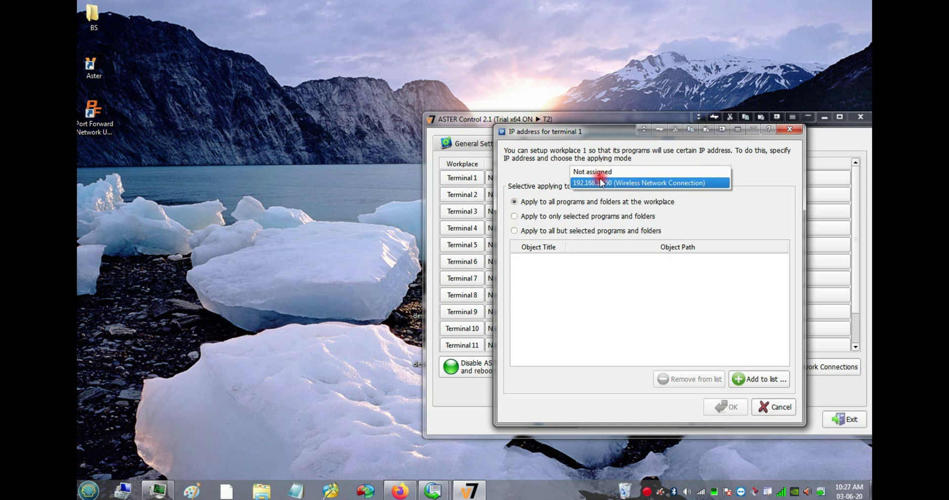
Leave Terminal 1 without an IP address and exit ASTER Control.
{"action": "left_click", "coordinate": [788, 133]}
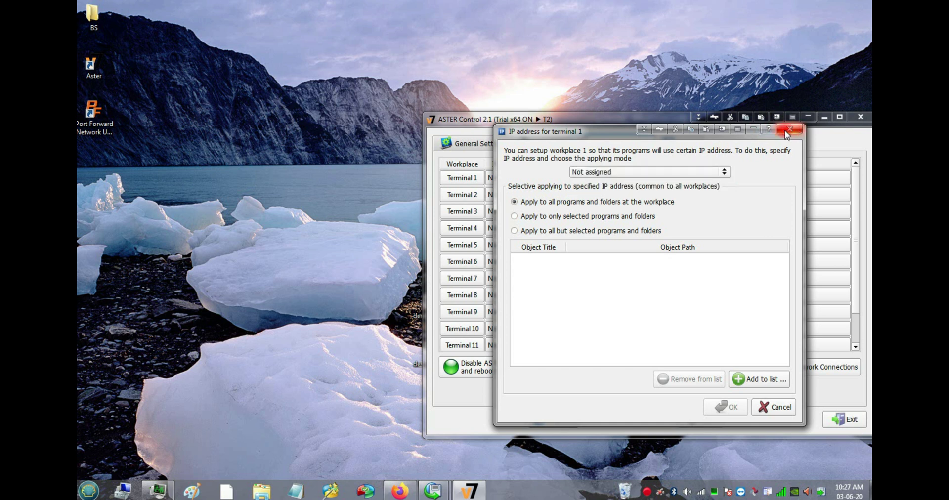
{"action": "left_click", "coordinate": [774, 408]}
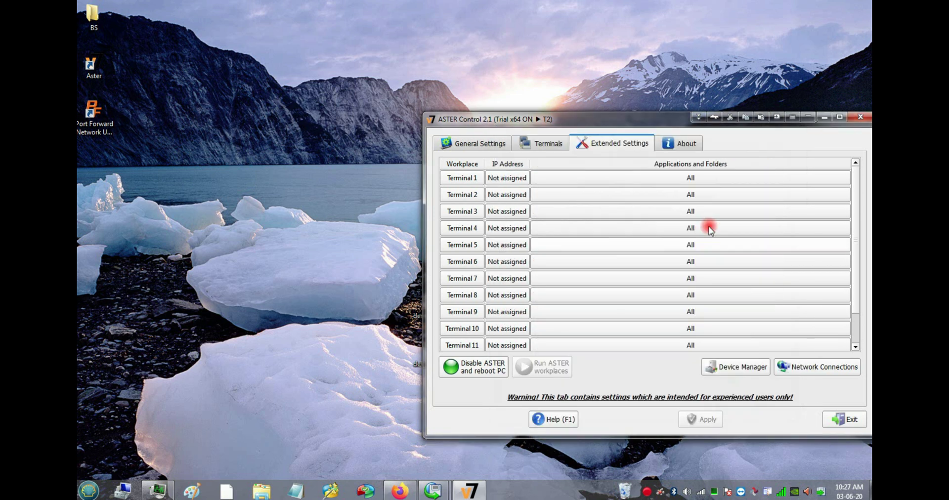
{"action": "left_click_drag", "start_coordinate": [631, 120], "coordinate": [452, 55]}
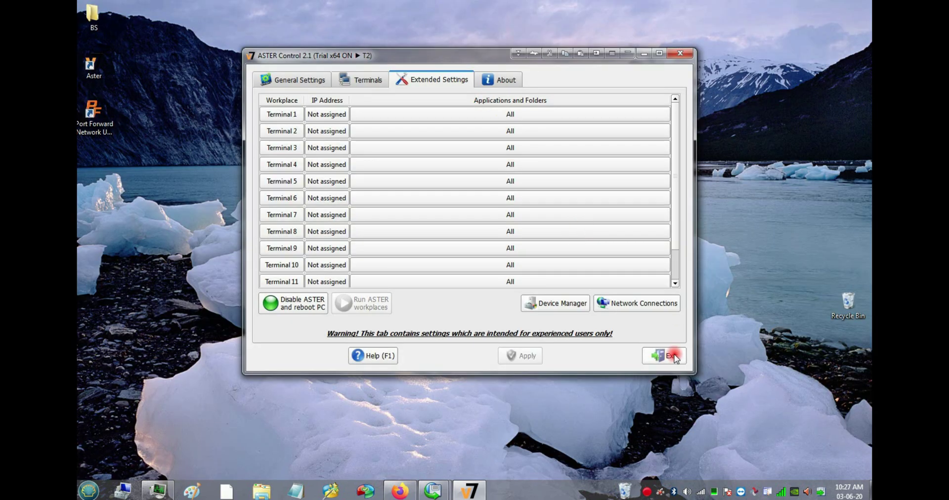
{"action": "left_click", "coordinate": [657, 357]}
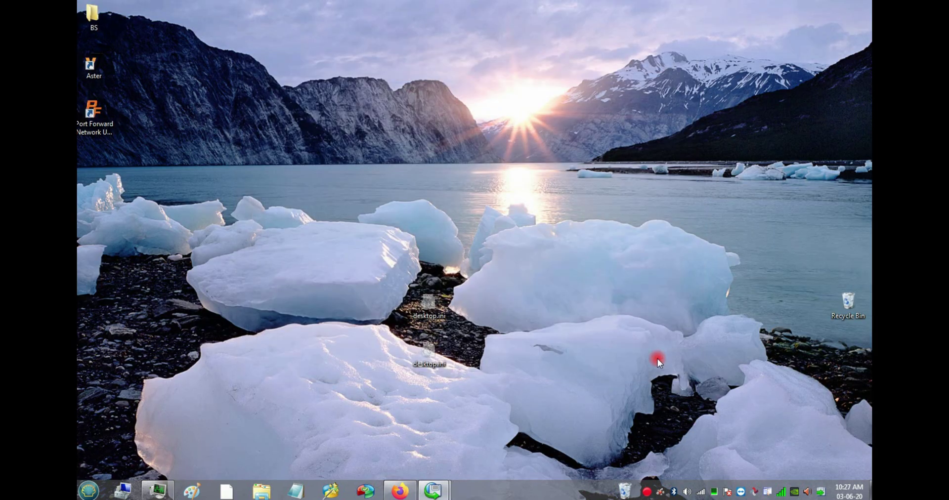
Open the Network and Sharing Center from the tray icon and show the adapter list.
{"action": "right_click", "coordinate": [700, 493]}
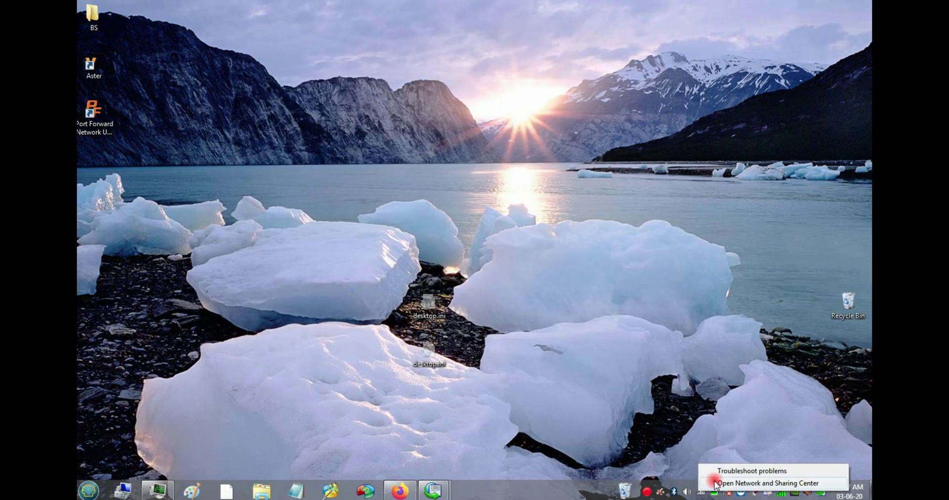
{"action": "left_click", "coordinate": [751, 484]}
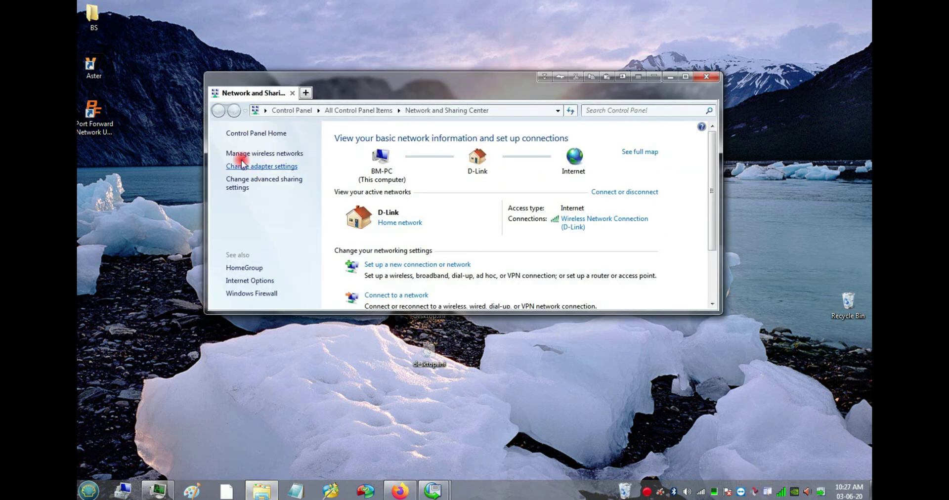
{"action": "left_click", "coordinate": [242, 168]}
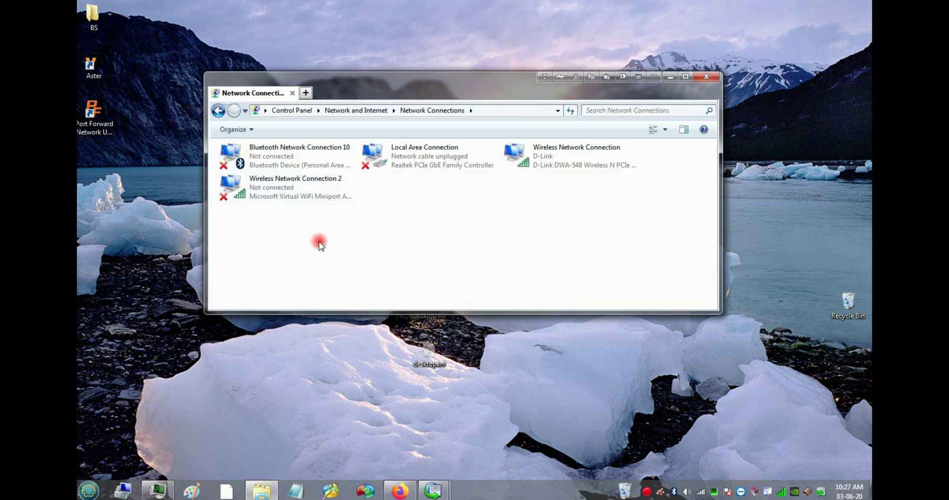
Open Wireless Network Connection's properties and select Internet Protocol Version 4 (TCP/IPv4).
{"action": "right_click", "coordinate": [562, 151]}
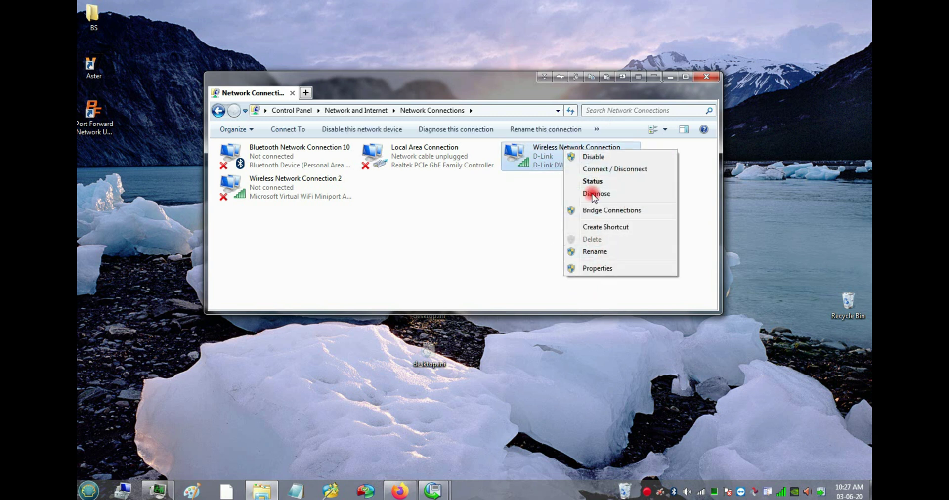
{"action": "left_click", "coordinate": [598, 269]}
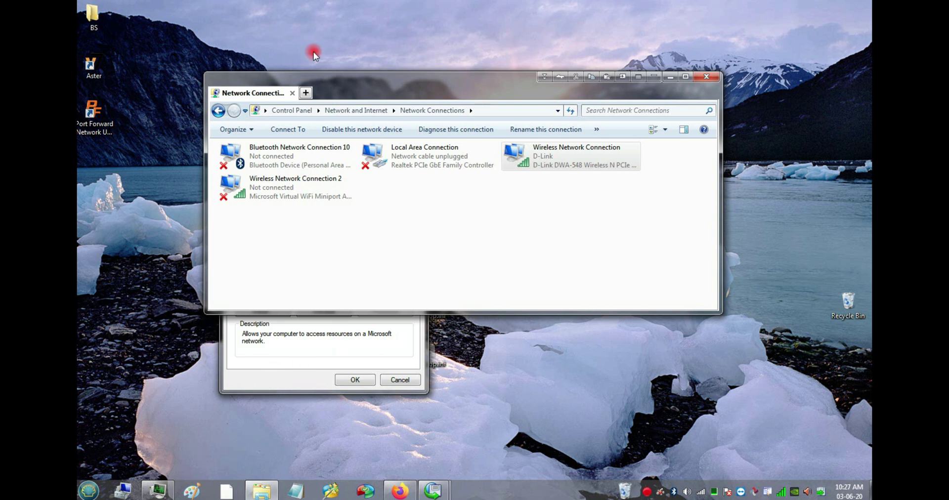
{"action": "left_click_drag", "start_coordinate": [351, 80], "coordinate": [471, 67]}
{"action": "left_click", "coordinate": [263, 138]}
{"action": "left_click_drag", "start_coordinate": [262, 139], "coordinate": [239, 52]}
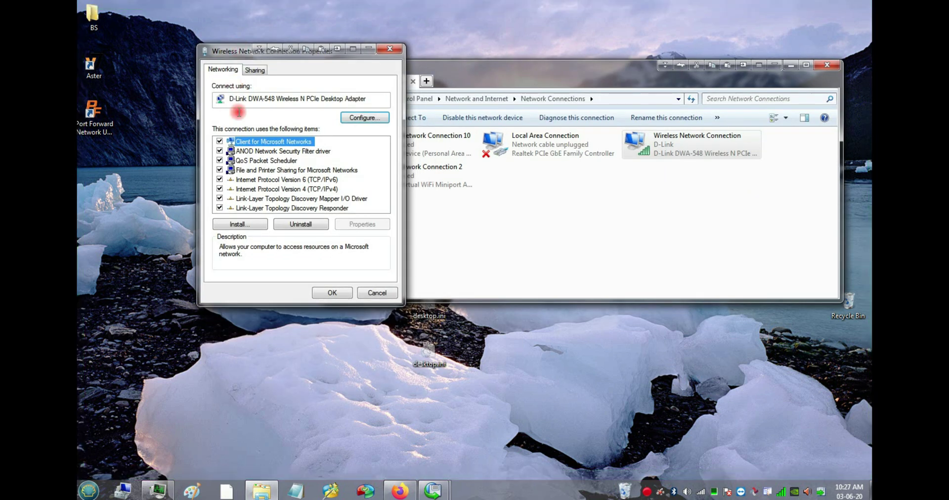
{"action": "left_click", "coordinate": [241, 189]}
In the advanced IPv4 settings, add 192.168.1.152 with subnet mask 255.255.255.0.
{"action": "left_click", "coordinate": [358, 223]}
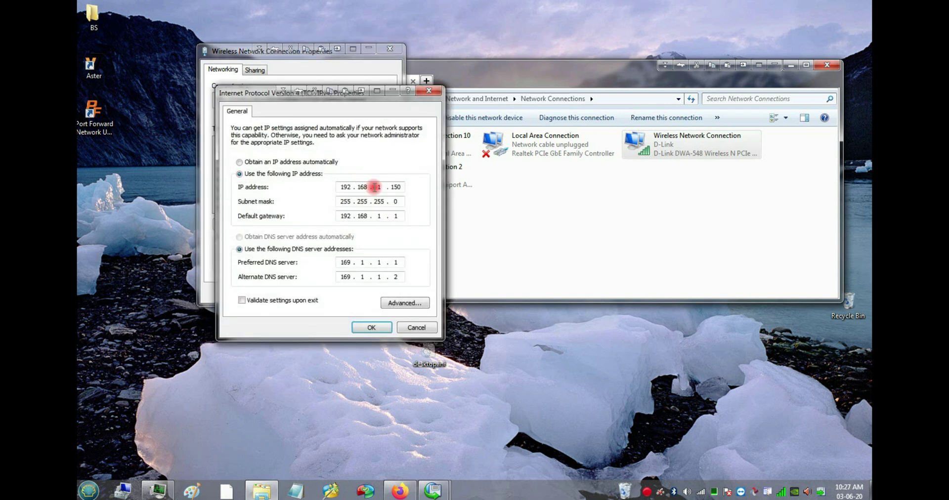
{"action": "double_click", "coordinate": [406, 186]}
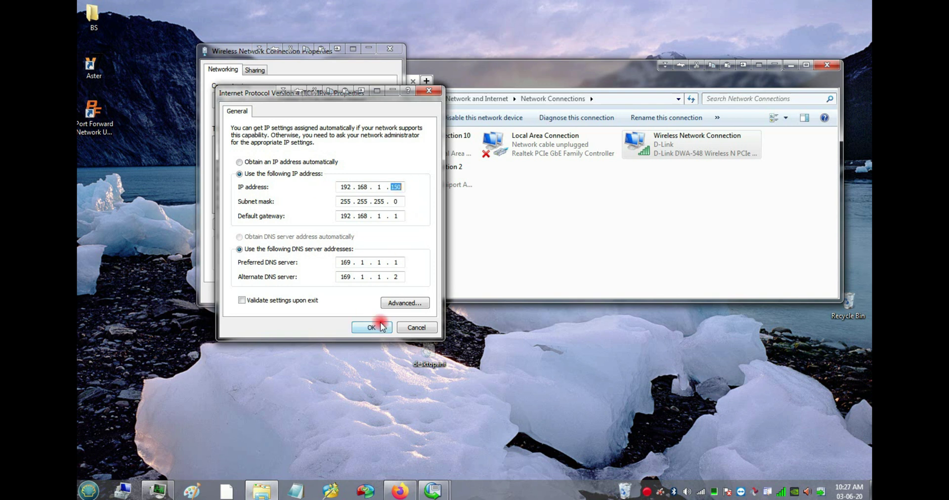
{"action": "left_click", "coordinate": [391, 302]}
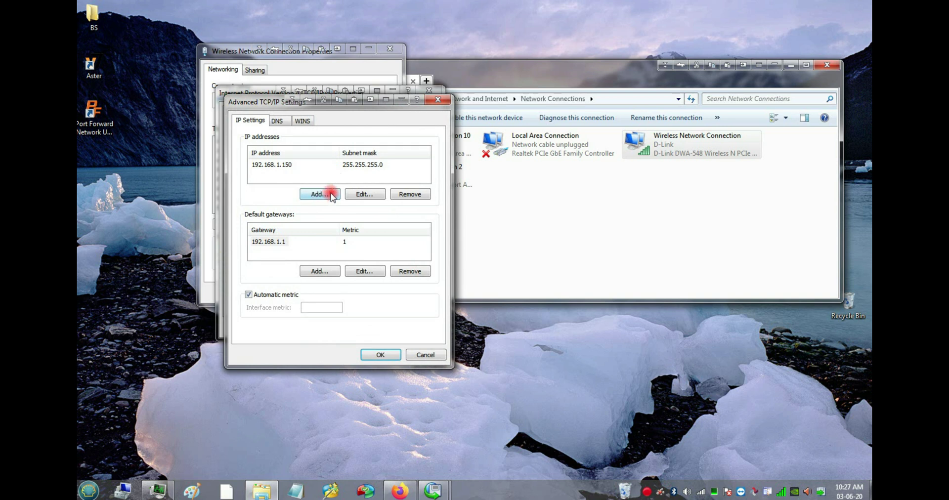
{"action": "left_click", "coordinate": [331, 193]}
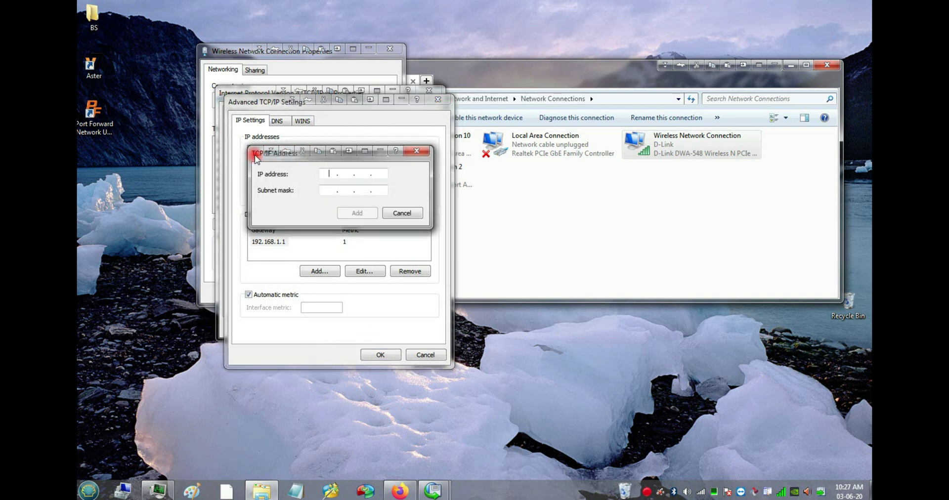
{"action": "left_click_drag", "start_coordinate": [258, 156], "coordinate": [262, 206]}
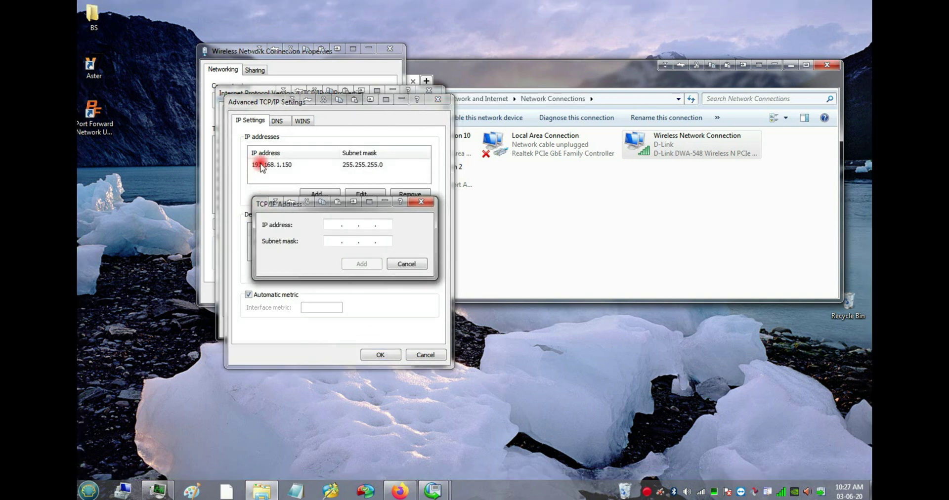
{"action": "left_click", "coordinate": [341, 227]}
{"action": "type", "text": "192 . 168 . 1 . 152"}
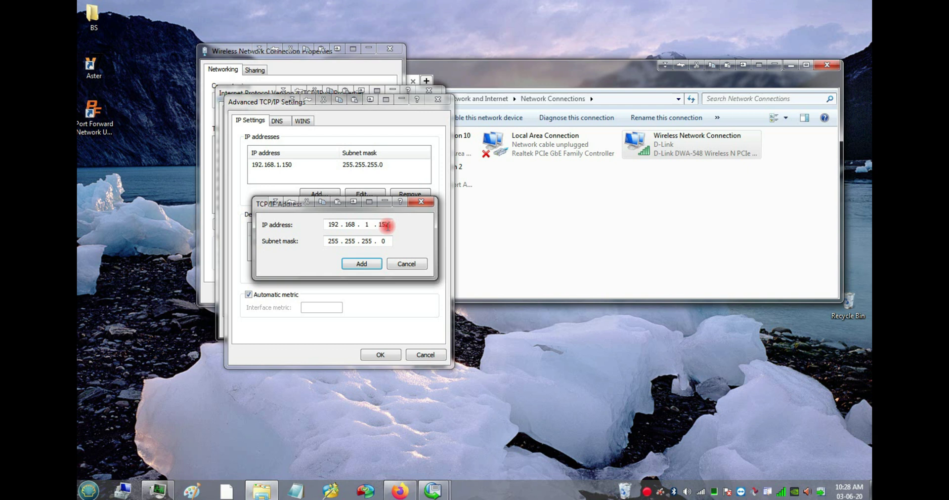
{"action": "left_click", "coordinate": [361, 263]}
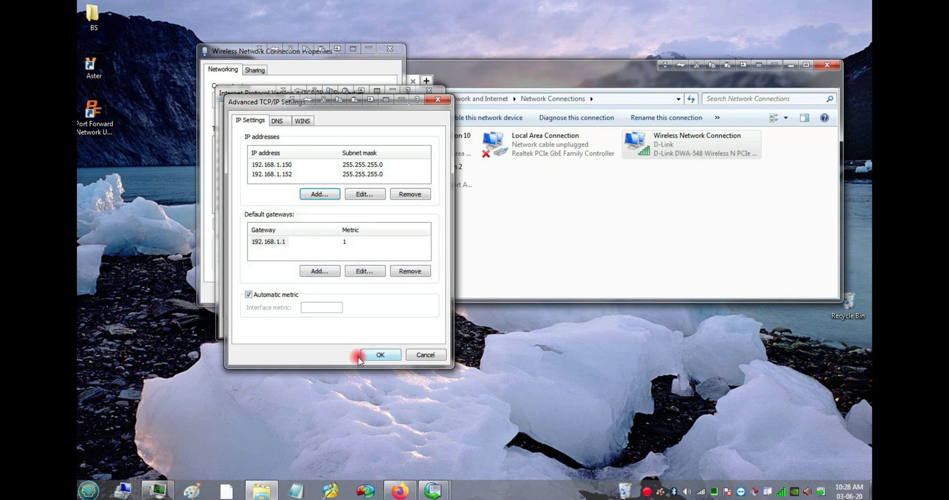
Save the advanced and IPv4 settings and close the adapter properties and Network Connections.
{"action": "left_click", "coordinate": [388, 354]}
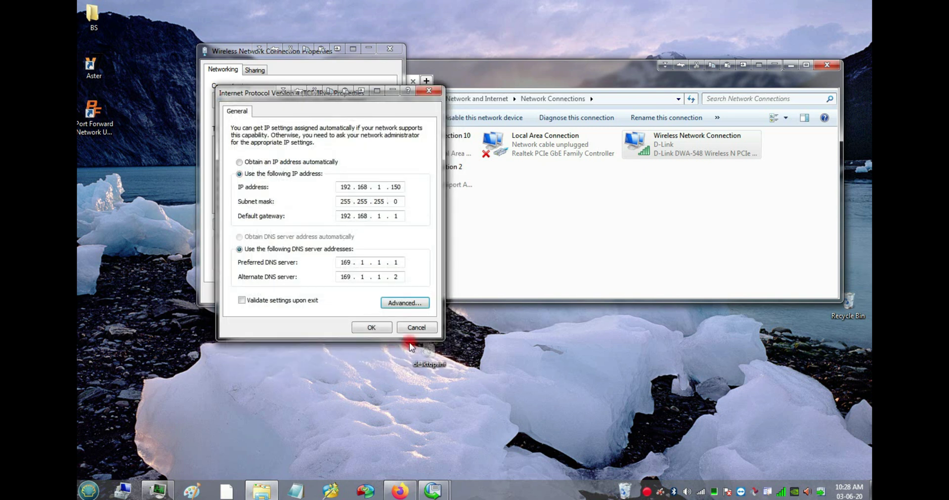
{"action": "left_click", "coordinate": [384, 327]}
{"action": "left_click", "coordinate": [331, 293]}
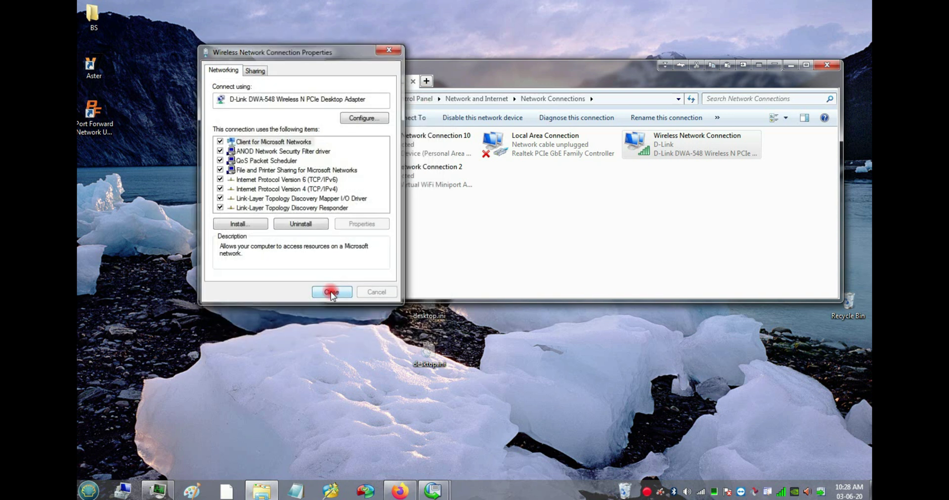
{"action": "left_click", "coordinate": [824, 63]}
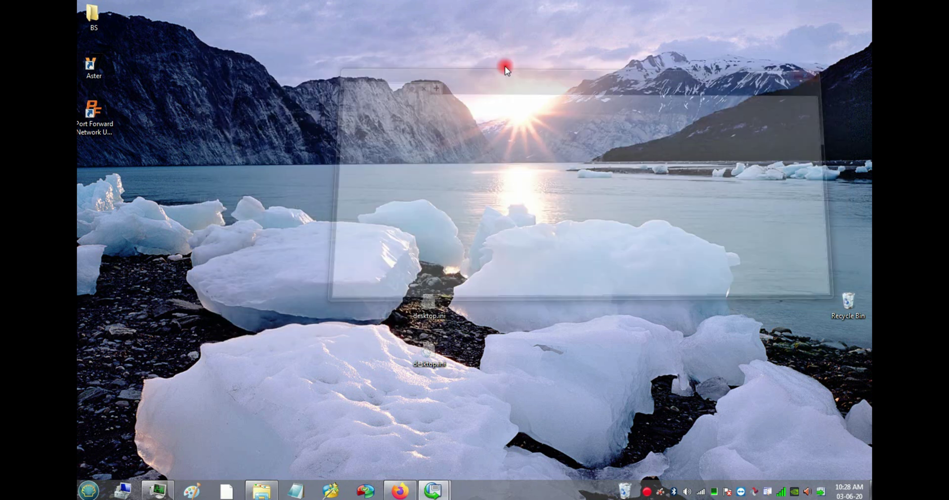
Relaunch ASTER Control, give Terminal 1 192.168.1.150, and pick 192.168.1.152 for Terminal 2.
{"action": "double_click", "coordinate": [92, 70]}
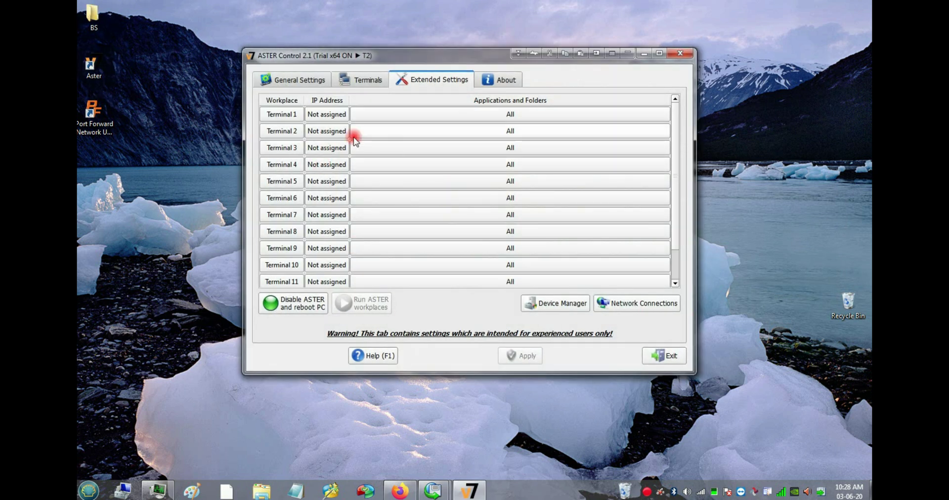
{"action": "double_click", "coordinate": [325, 117]}
{"action": "left_click", "coordinate": [436, 107]}
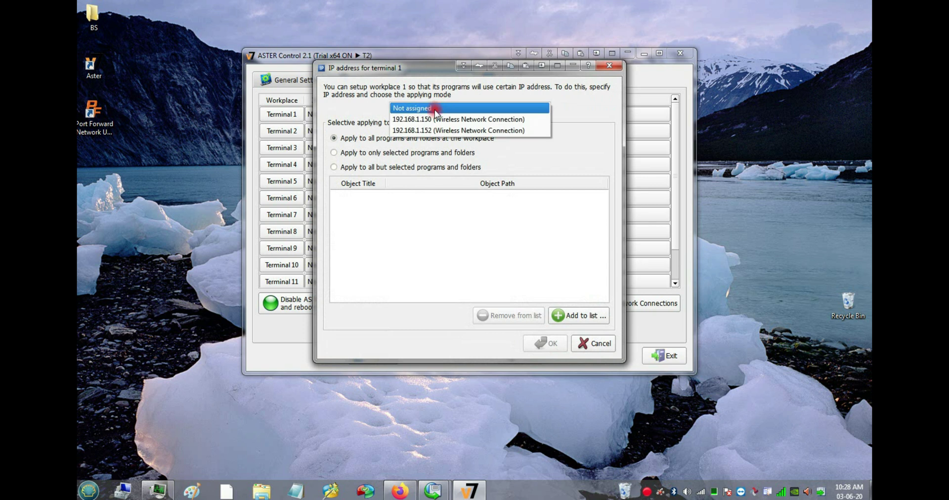
{"action": "left_click", "coordinate": [440, 119]}
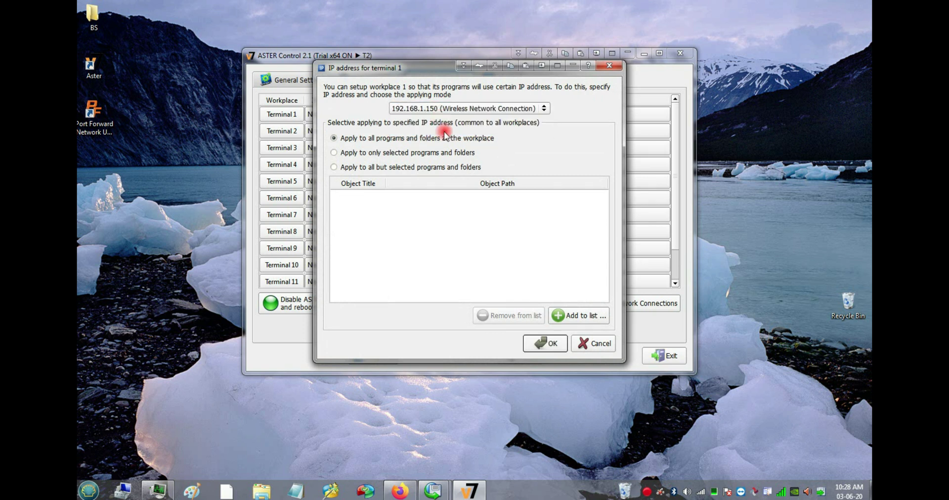
{"action": "left_click", "coordinate": [544, 342]}
{"action": "double_click", "coordinate": [335, 132]}
{"action": "left_click", "coordinate": [415, 108]}
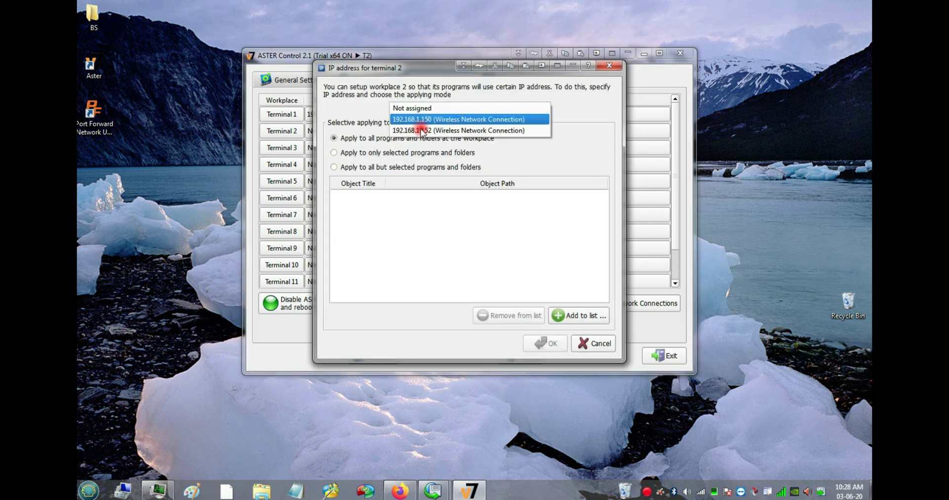